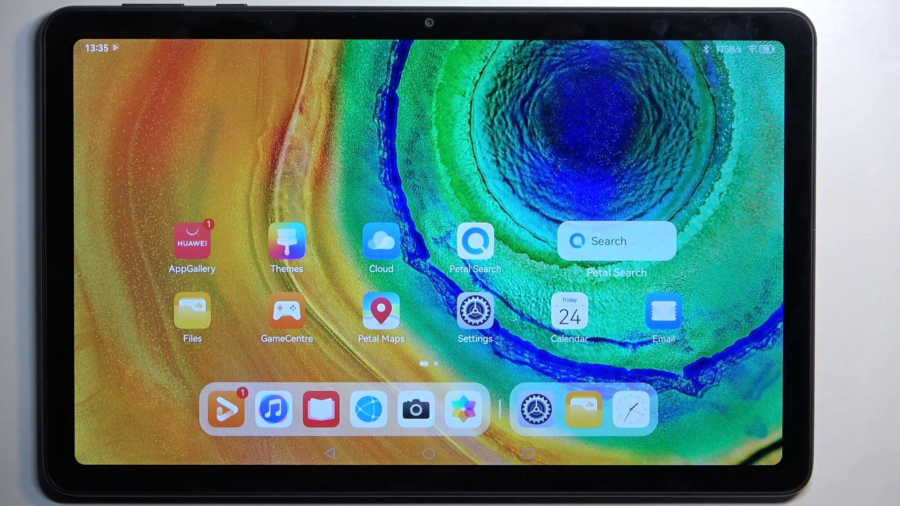
# Step: Launch Settings from the dock to reach the Storage page
pyautogui.click(535, 410)
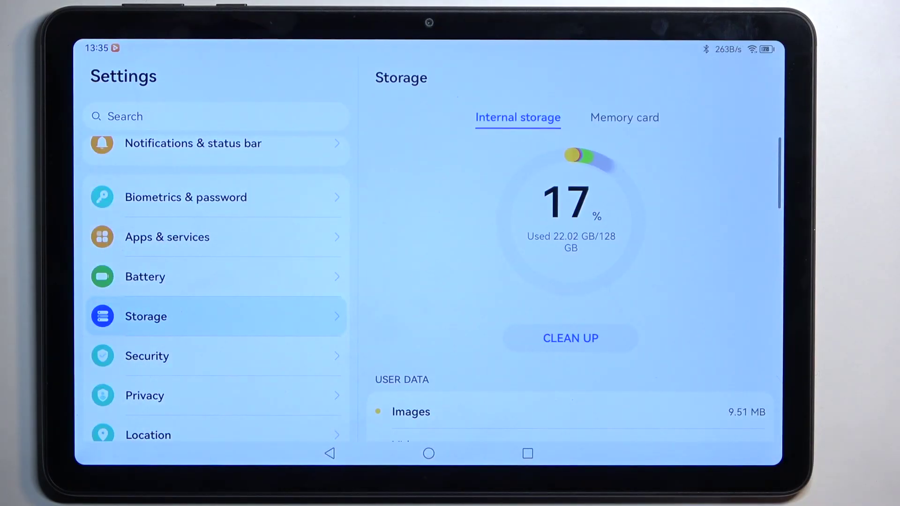
pyautogui.scroll(5, 211, 282)
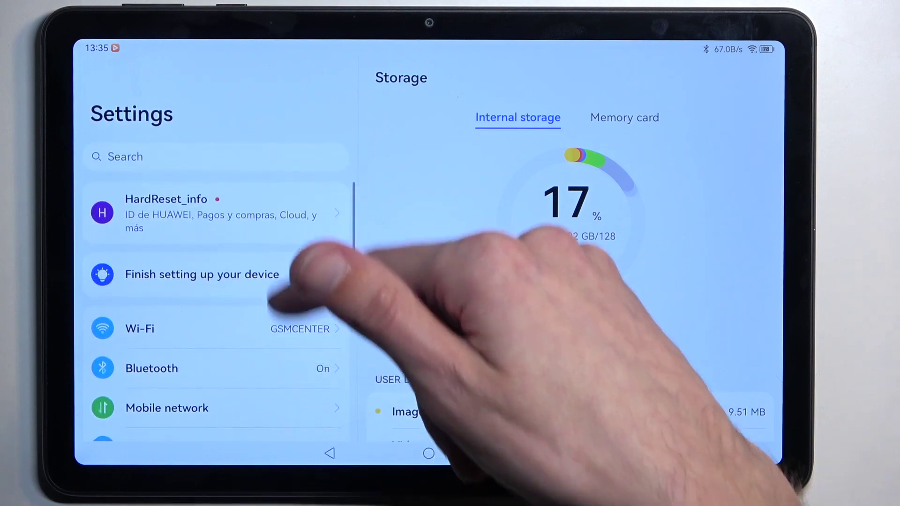
pyautogui.scroll(-5, 302, 296)
pyautogui.scroll(-5, 295, 309)
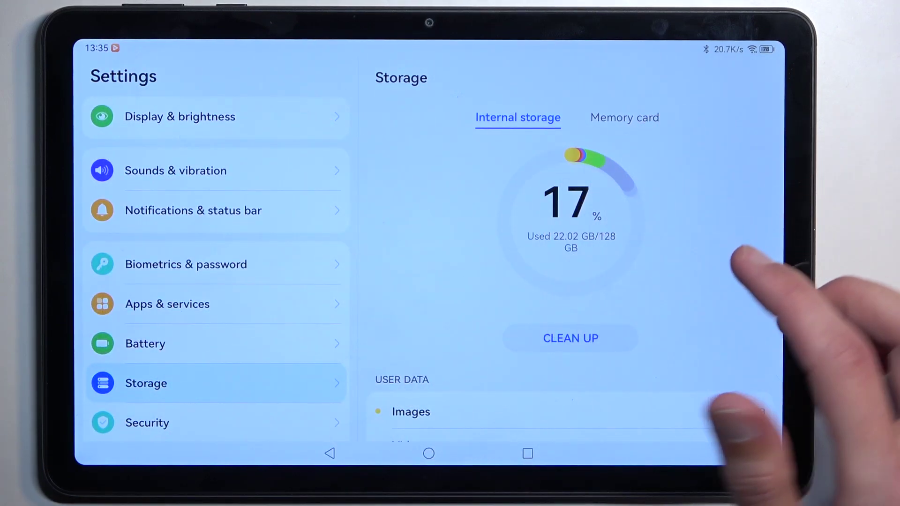
# Step: Open the Memory card tab (2.16 MB of 7.74 GB used) and start formatting it
pyautogui.click(624, 117)
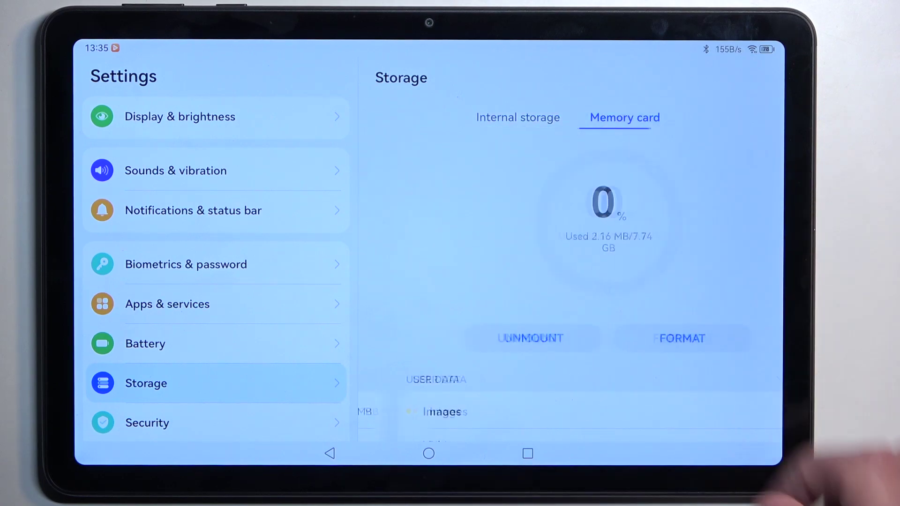
pyautogui.click(645, 338)
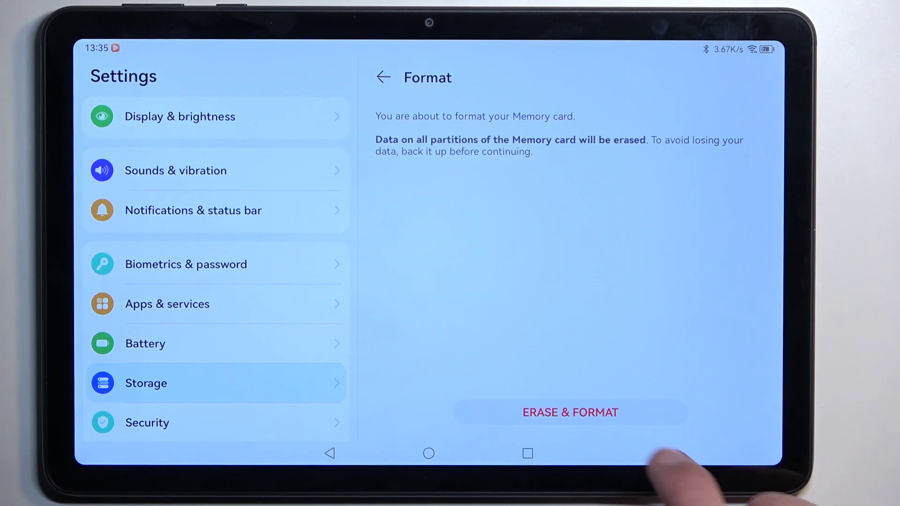
# Step: Confirm Erase & Format, dismiss the finished notice, and return home
pyautogui.click(598, 412)
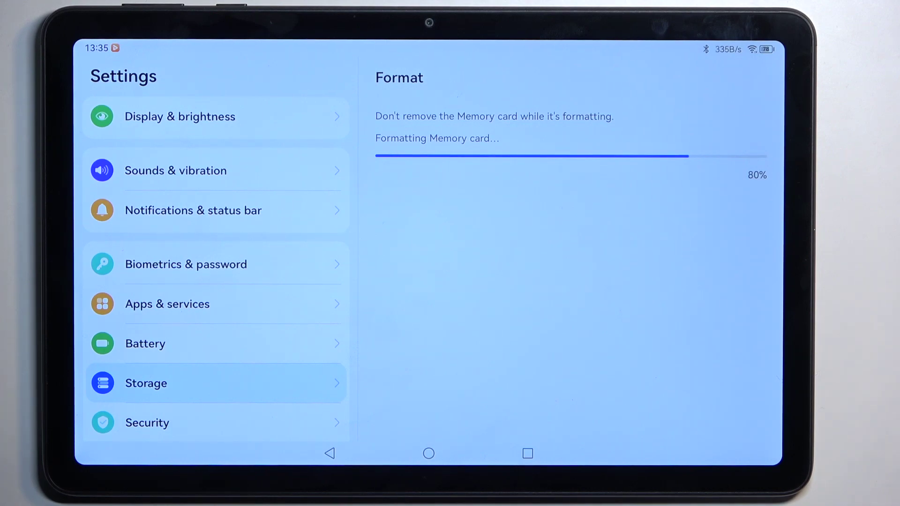
pyautogui.click(569, 412)
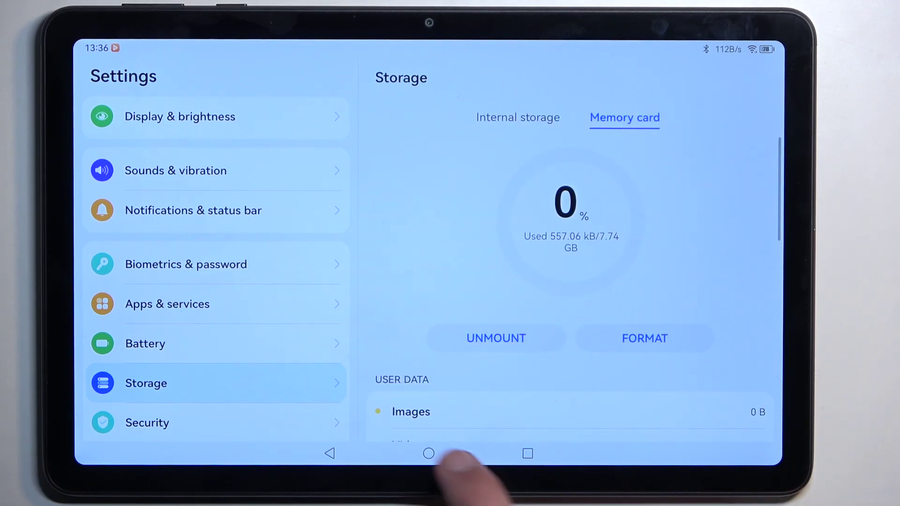
pyautogui.click(428, 453)
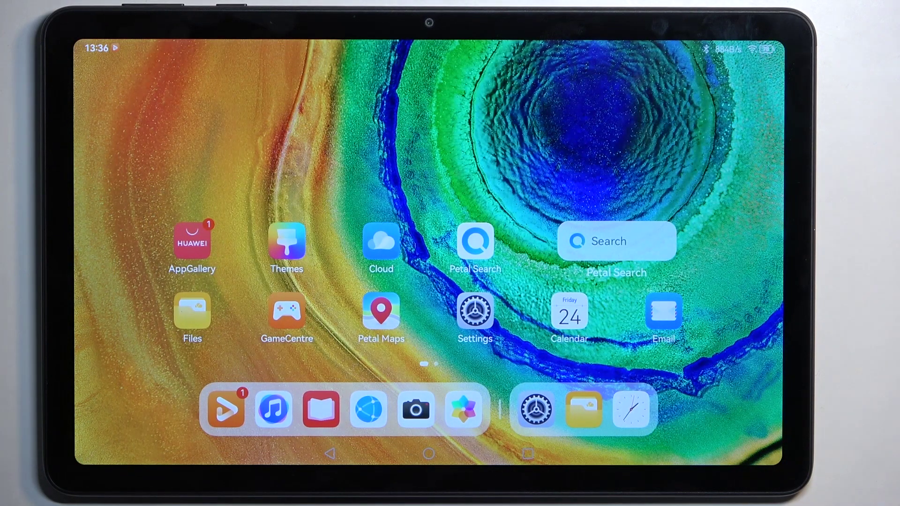